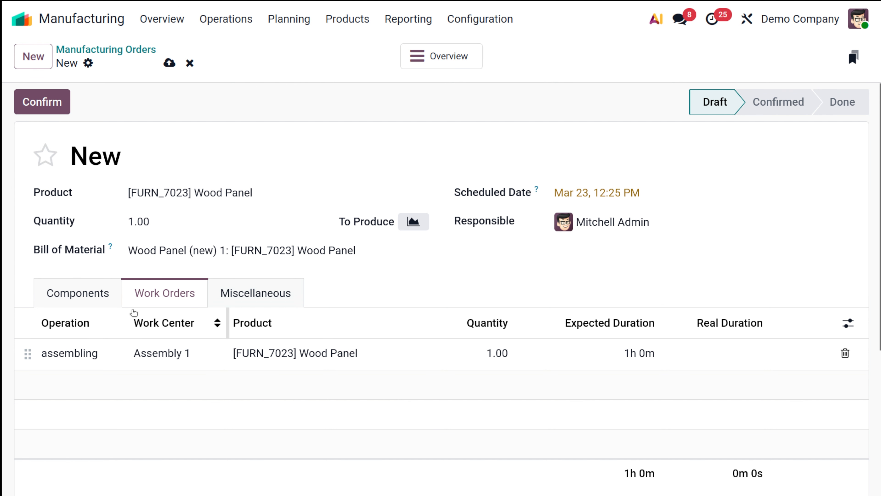
From the Wood Panel order's components, open Table Leg and add a stock line with an inventoried quantity of 50.
click(72, 293)
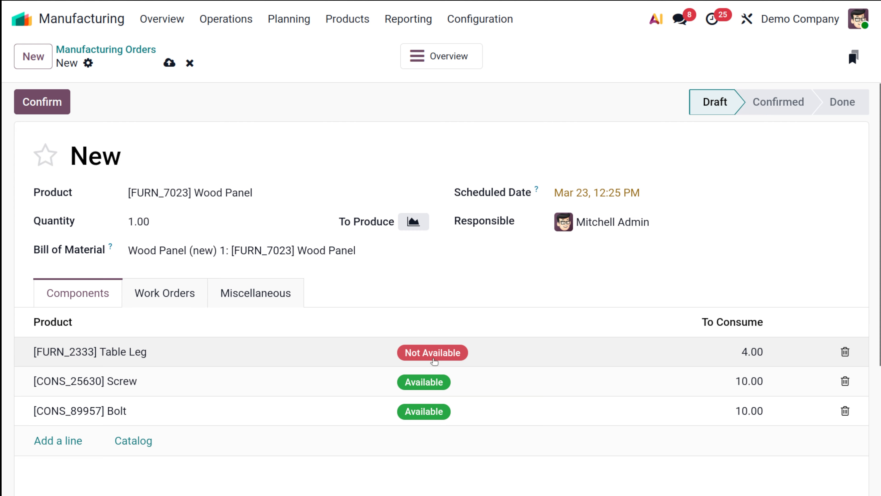
click(189, 344)
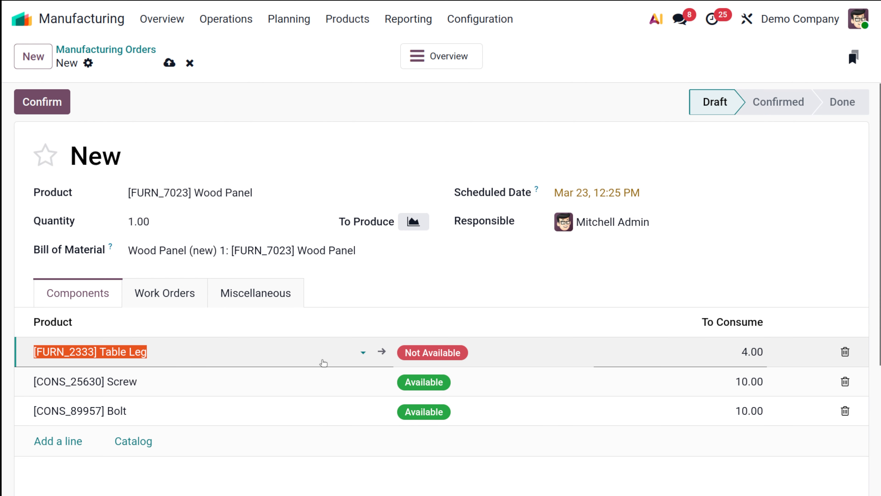
click(378, 353)
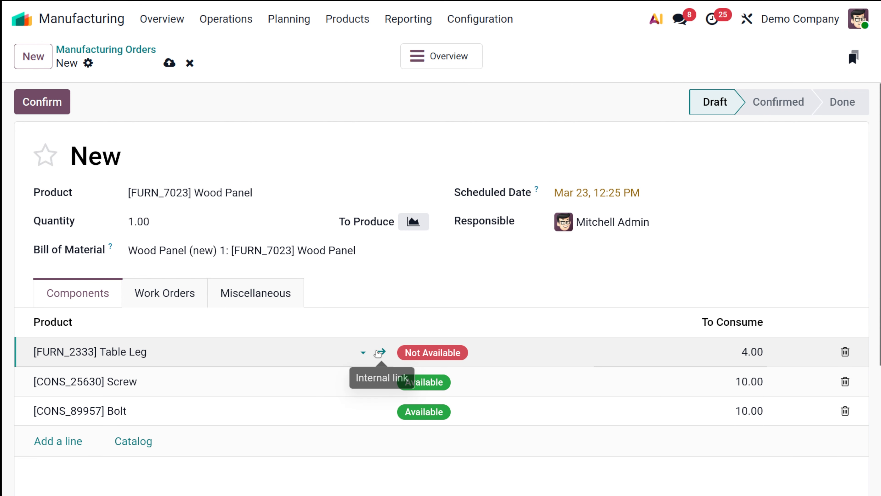
click(360, 65)
click(24, 62)
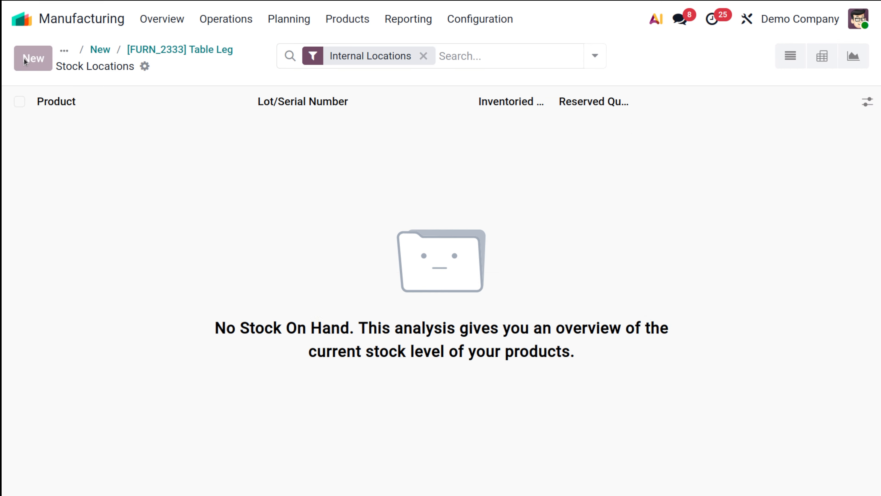
click(543, 129)
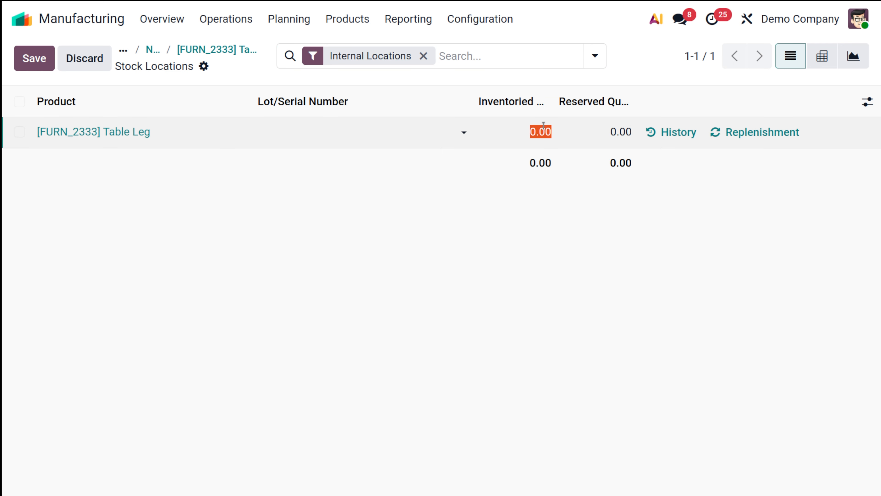
text(50)
click(488, 245)
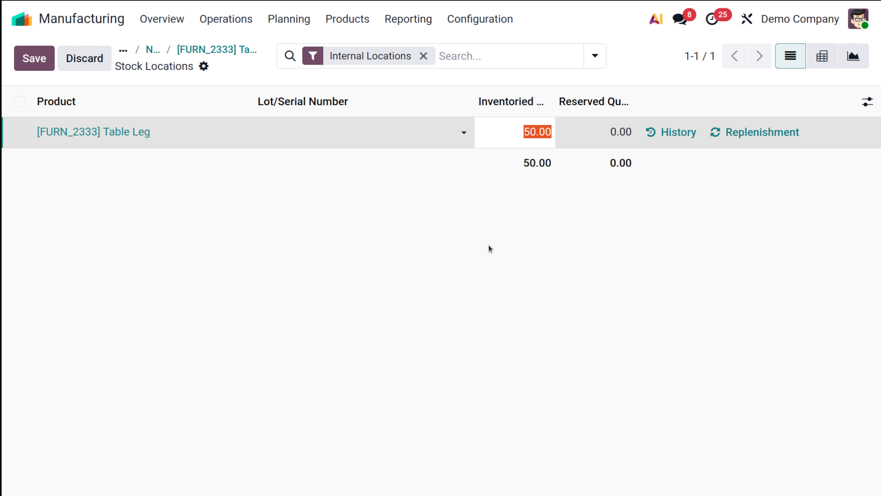
Return to the draft Wood Panel manufacturing order and confirm it.
click(177, 53)
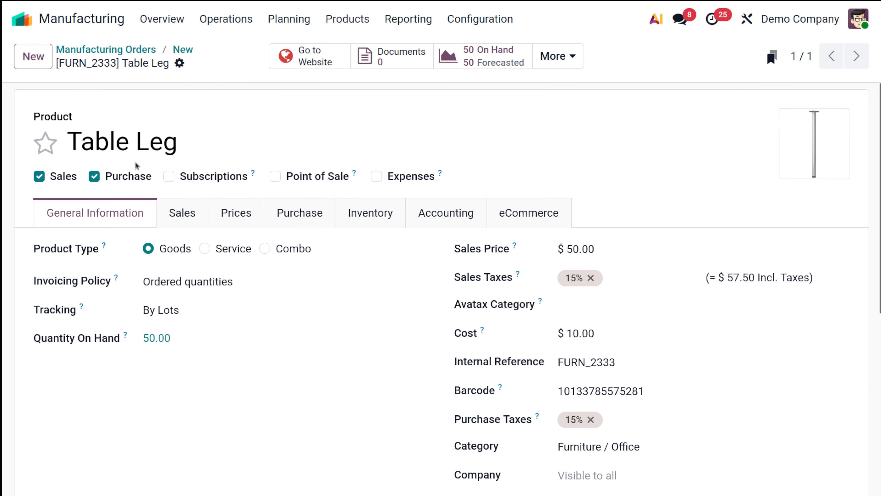
click(191, 50)
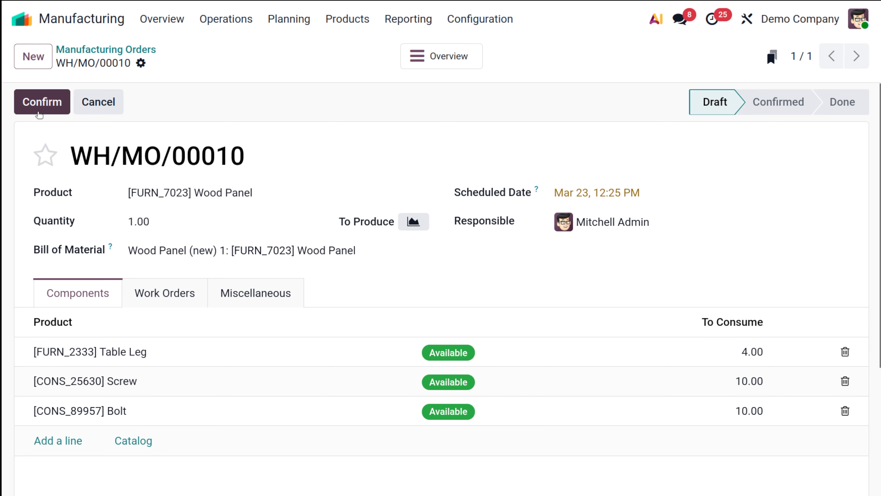
click(40, 114)
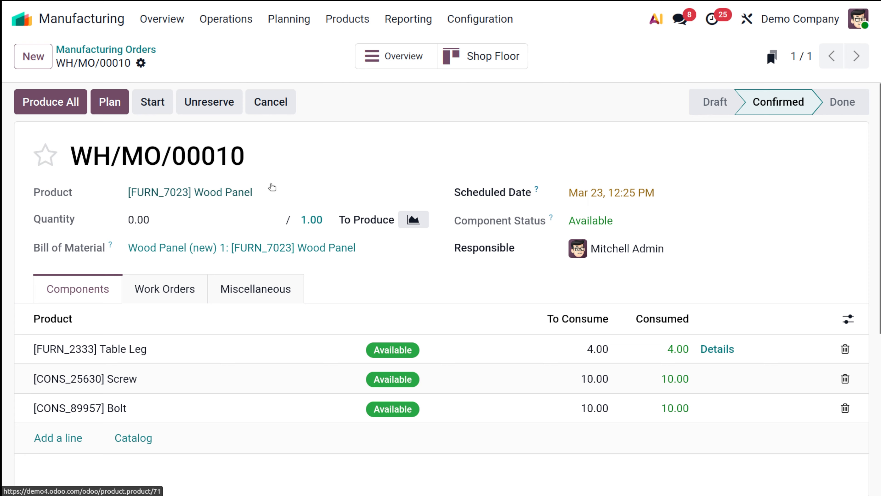
Inspect the details of the assembling work order within the confirmed Wood Panel order and close them.
click(173, 298)
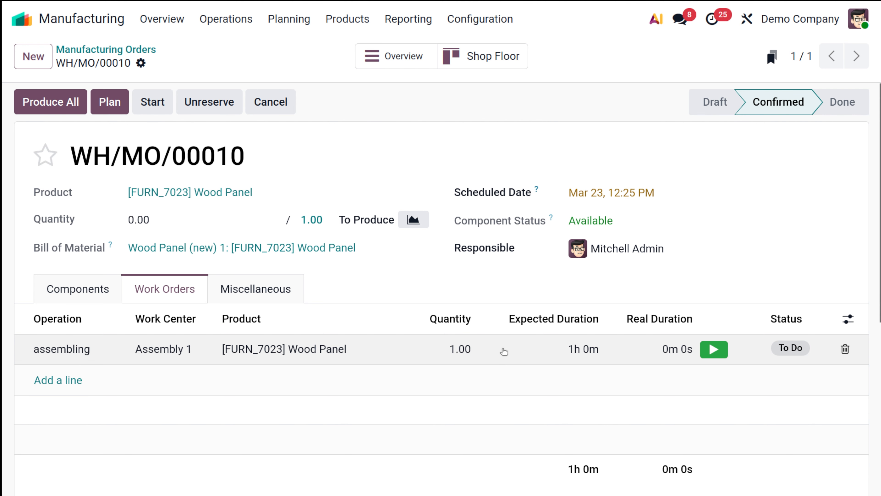
click(504, 352)
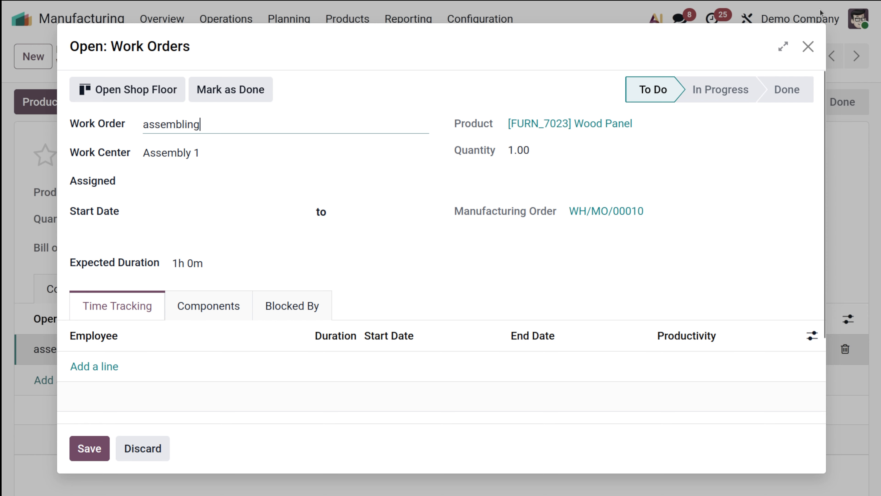
click(808, 47)
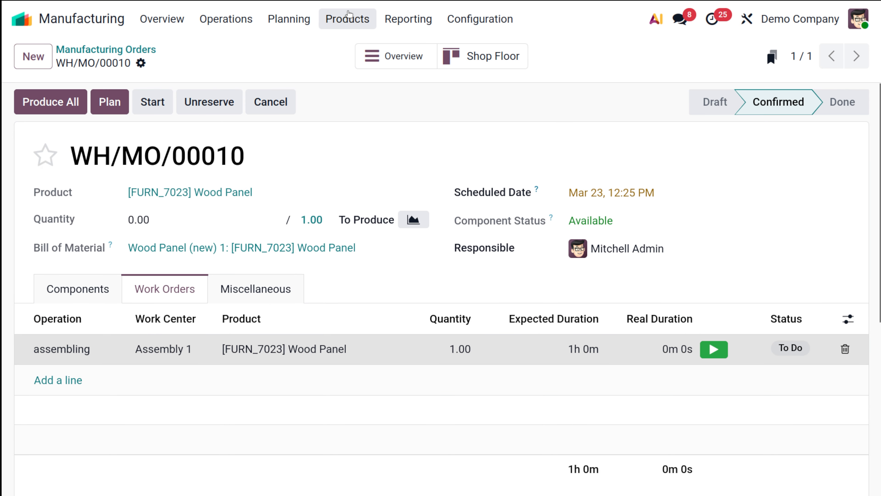
In the overall work orders list, start the Wood Panel assembling operation and mark it as done.
click(219, 25)
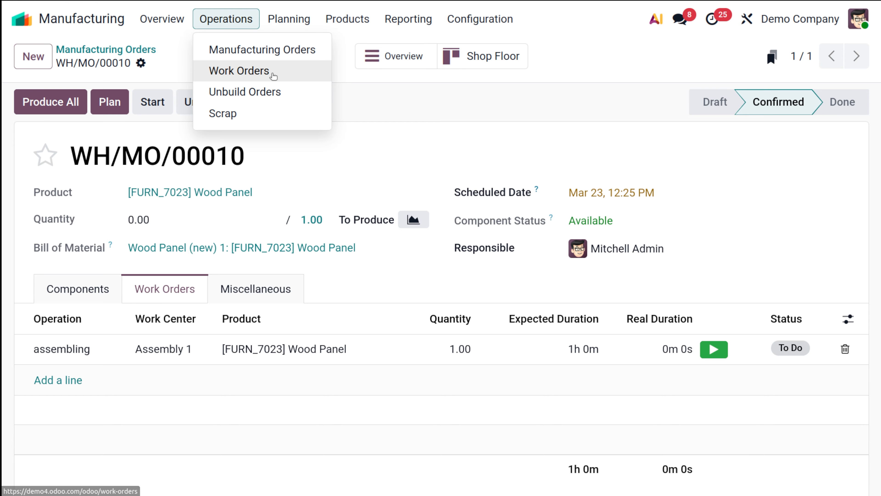
click(274, 76)
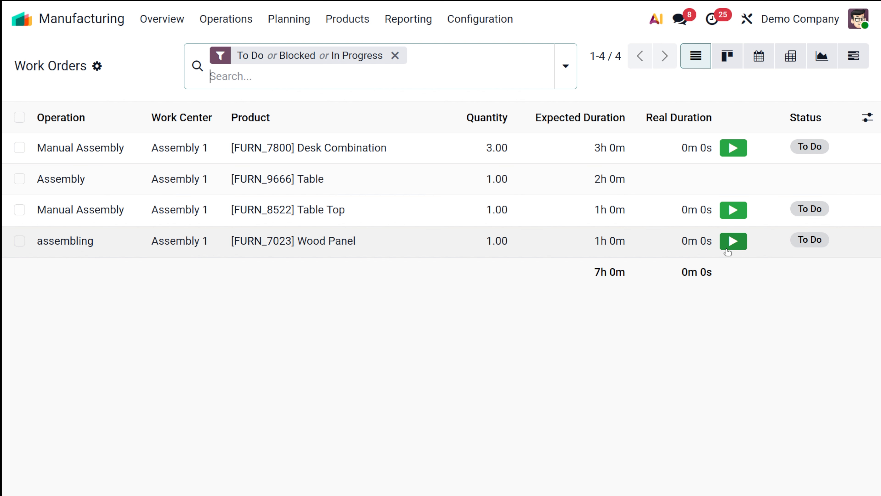
click(419, 239)
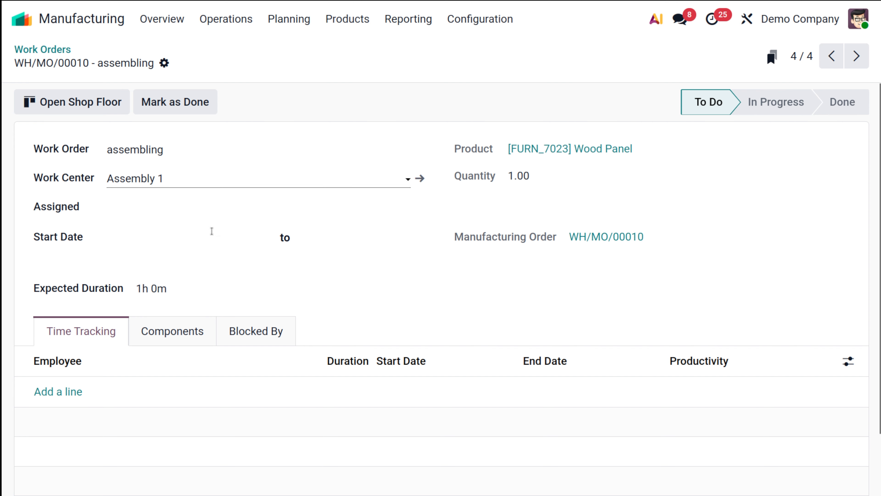
click(60, 55)
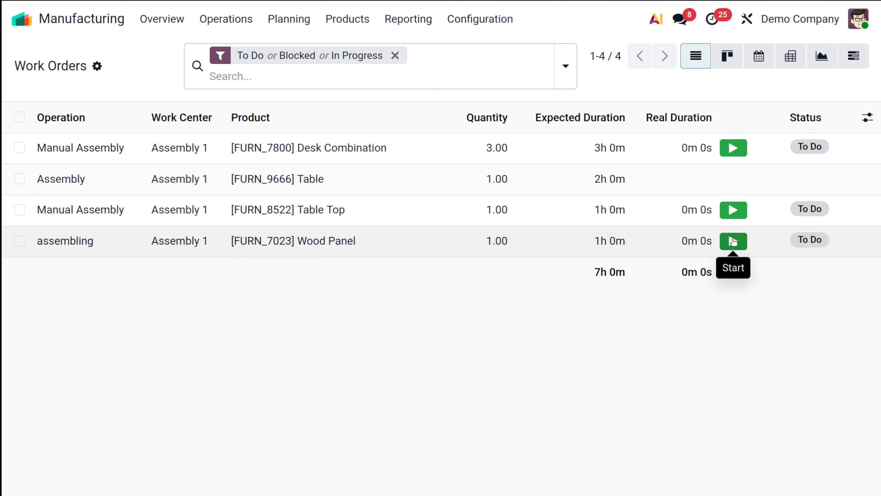
click(733, 241)
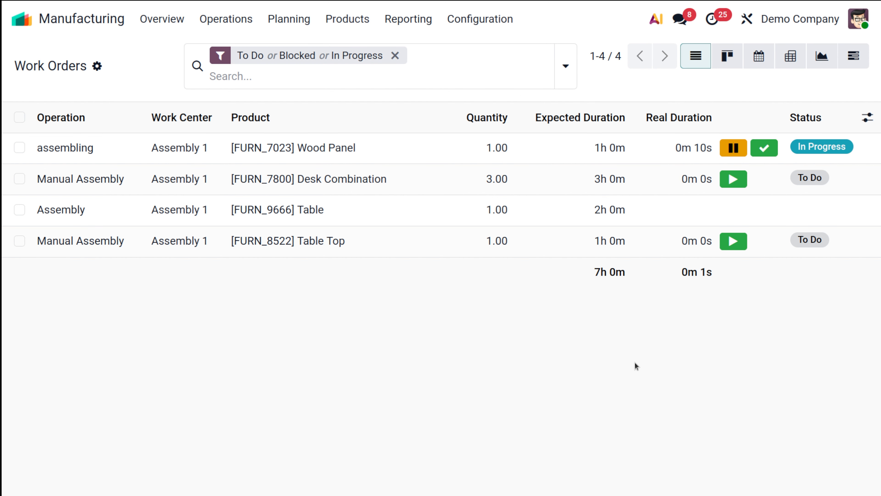
click(764, 149)
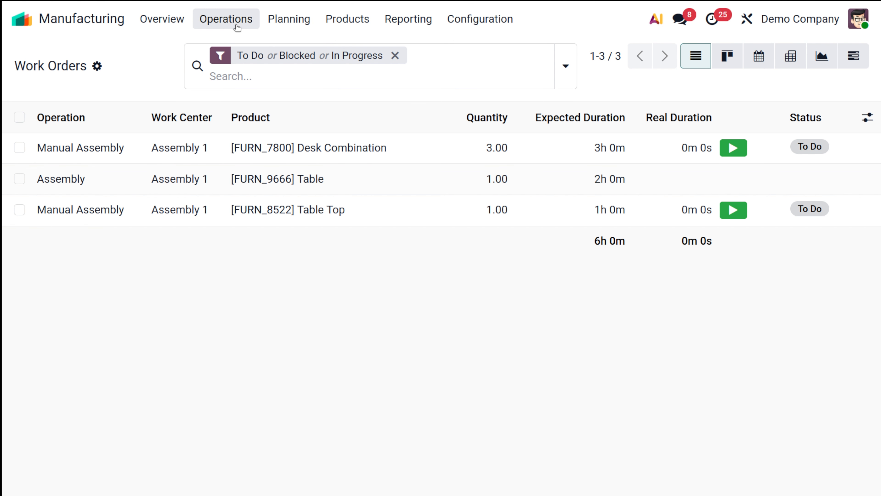
Open the Wood Panel manufacturing order in the To Close state from the manufacturing orders list.
click(232, 17)
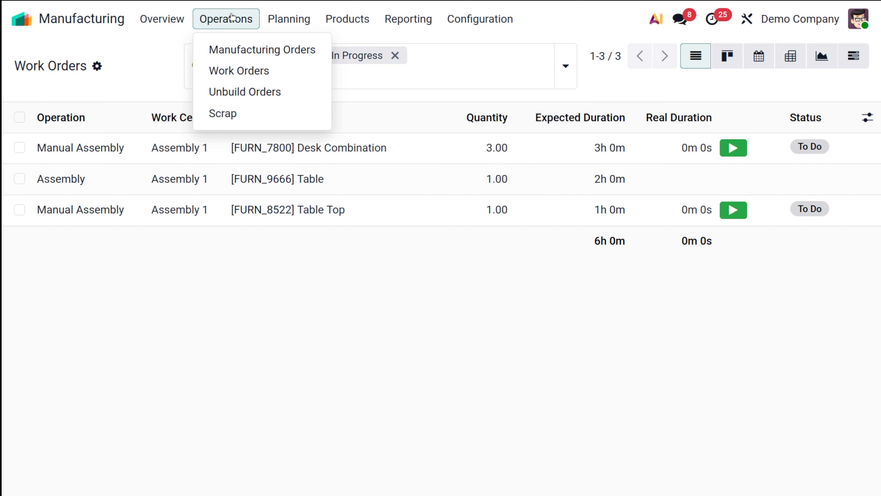
click(253, 49)
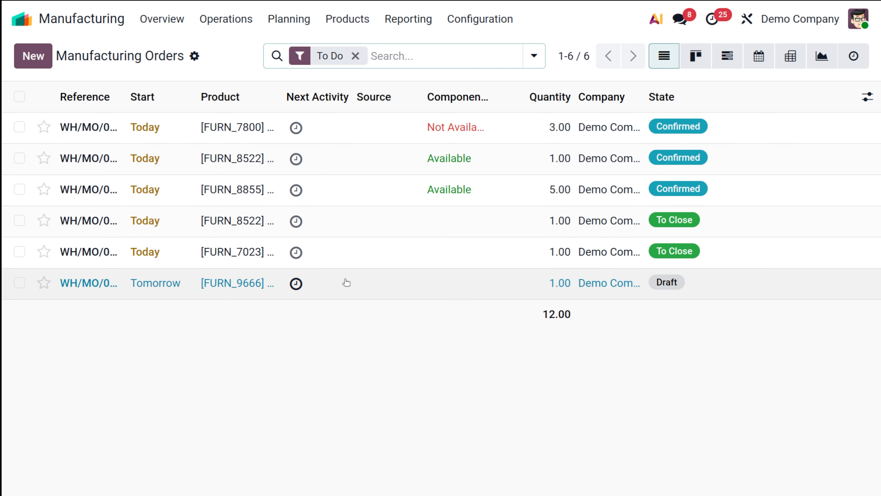
click(346, 283)
click(328, 139)
click(111, 52)
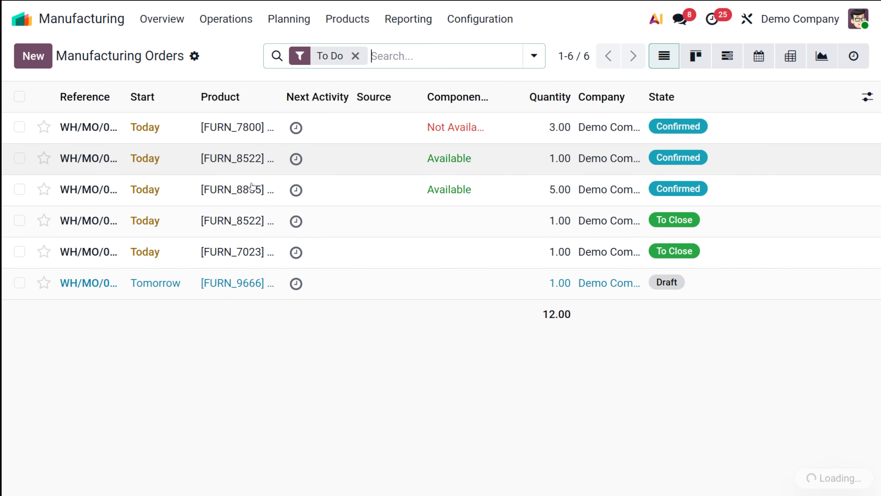
click(332, 251)
click(332, 251)
click(89, 247)
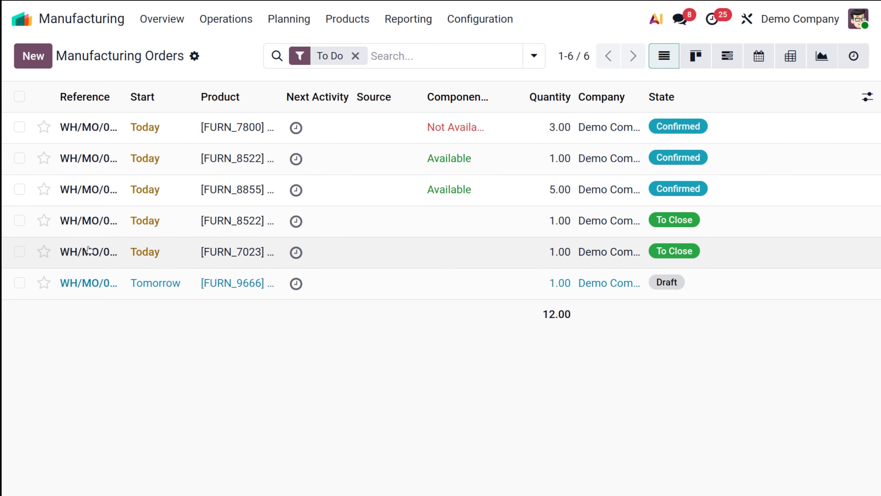
Examine the Wood Panel order's consumed components, the assembling work order's real duration and status, and the start date.
scroll(223, 347, down, 4)
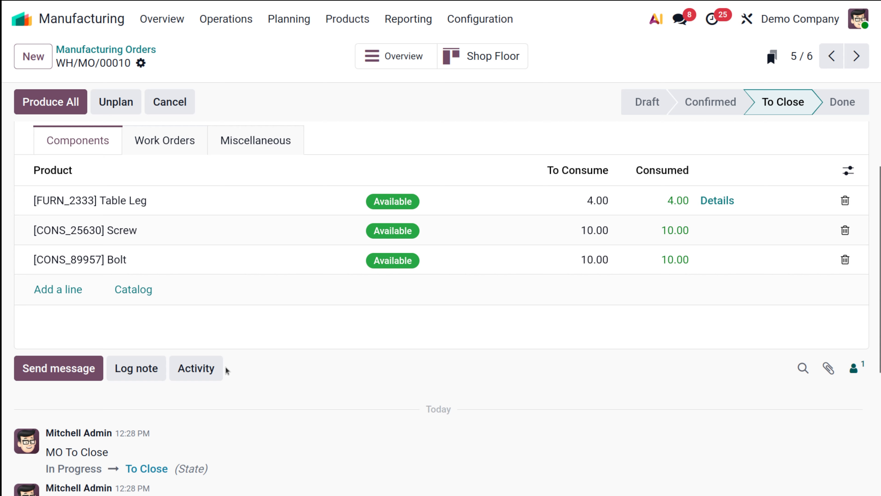
scroll(226, 370, up, 5)
click(178, 291)
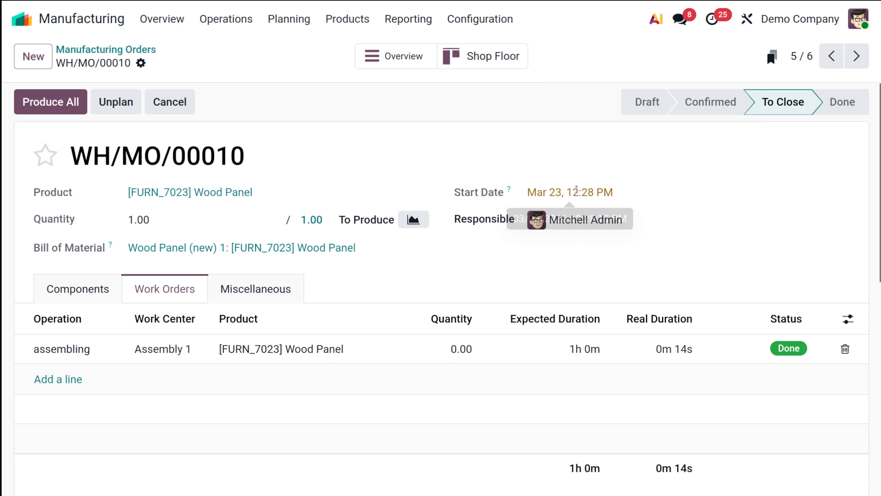
mouse_move(577, 189)
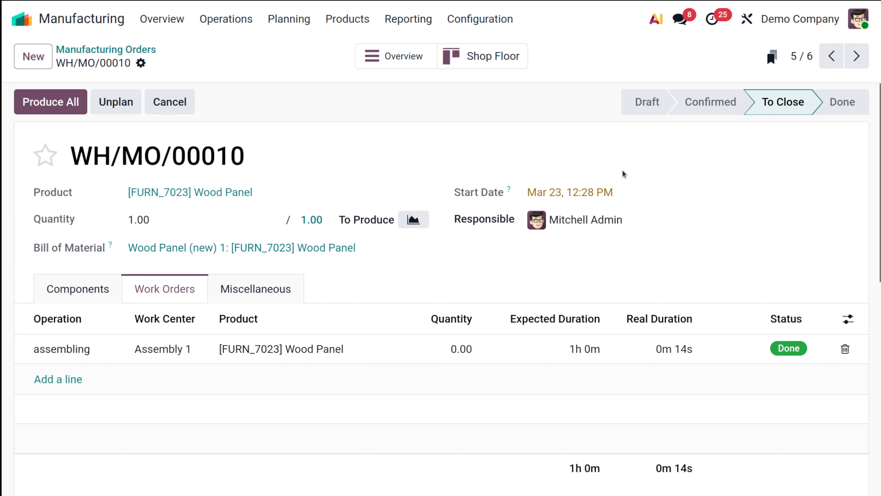
Try to produce the full quantity of the Wood Panel manufacturing order.
click(71, 101)
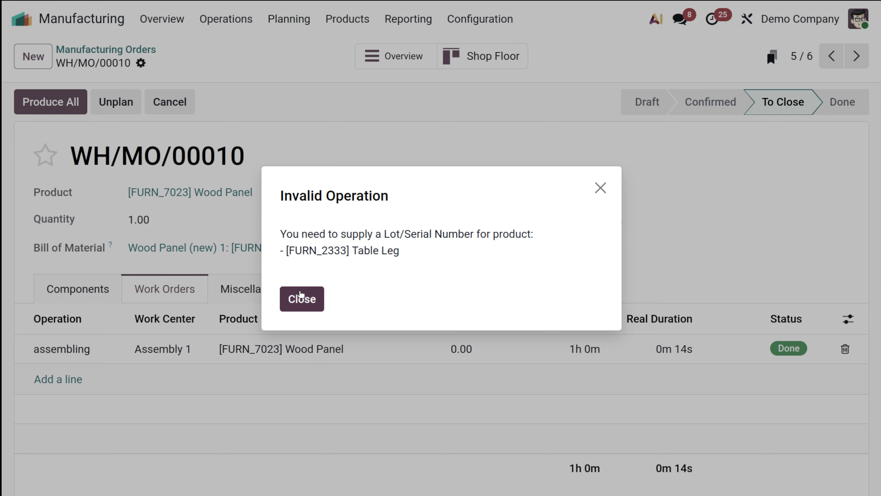
click(300, 299)
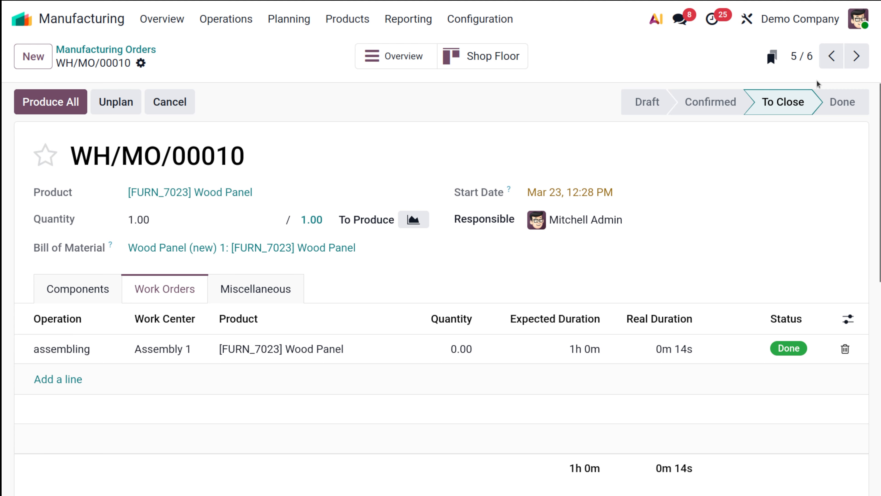
mouse_move(816, 92)
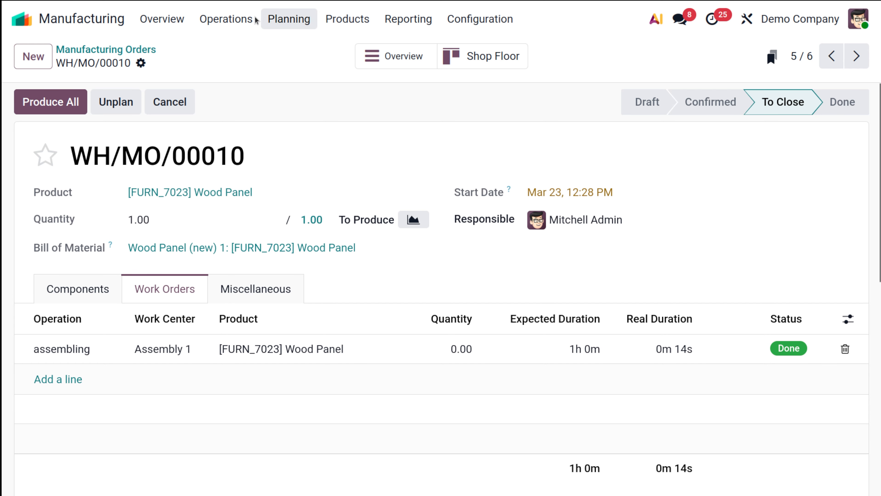
View the open work orders as a kanban board by work center and return to the work orders list.
click(243, 20)
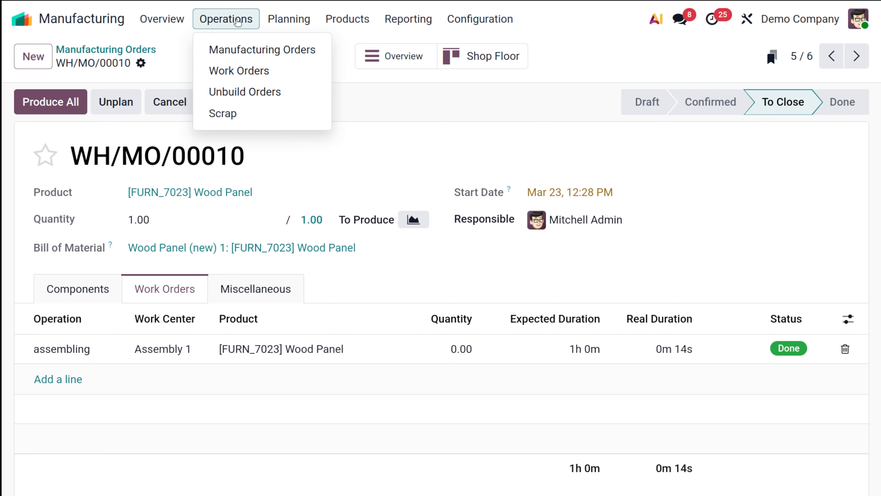
click(233, 72)
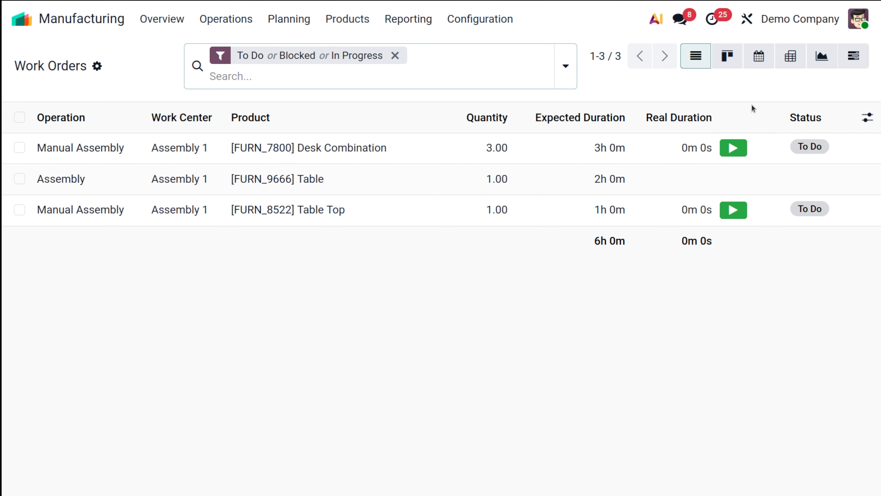
click(727, 57)
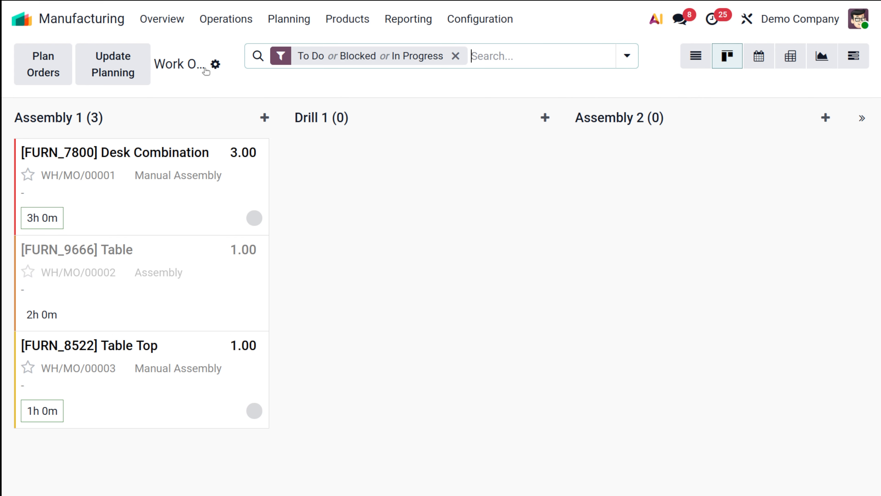
click(174, 63)
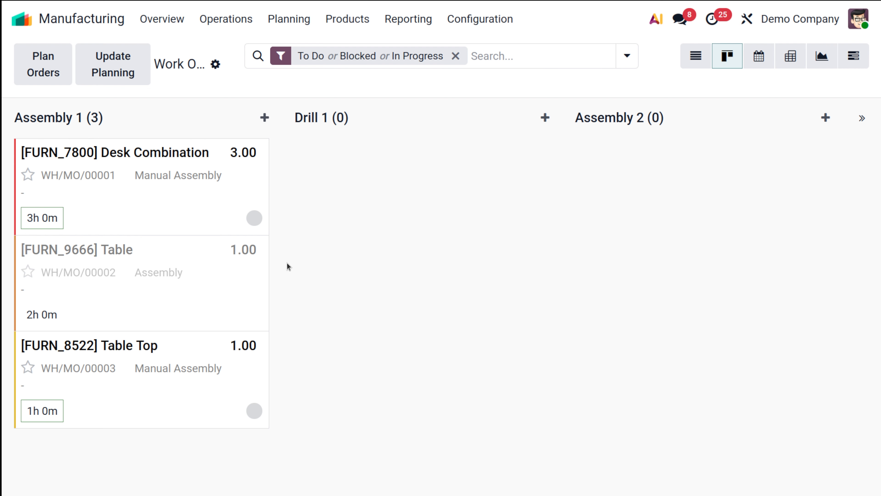
click(214, 23)
click(263, 78)
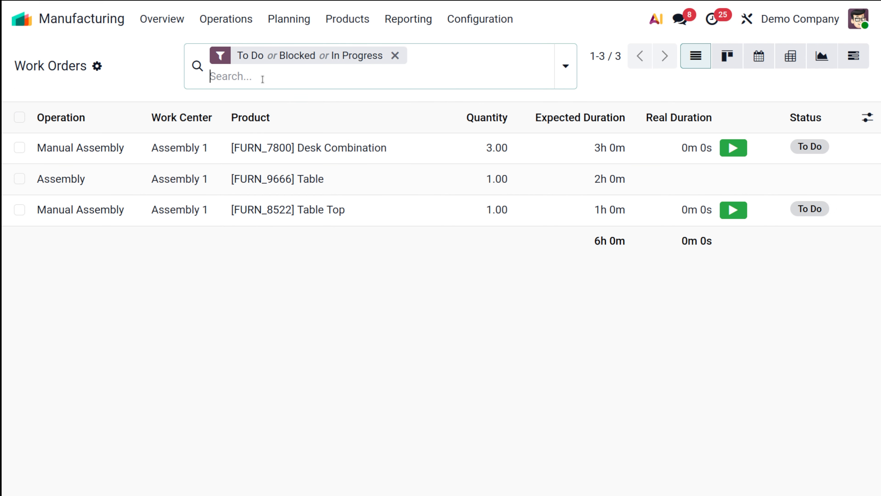